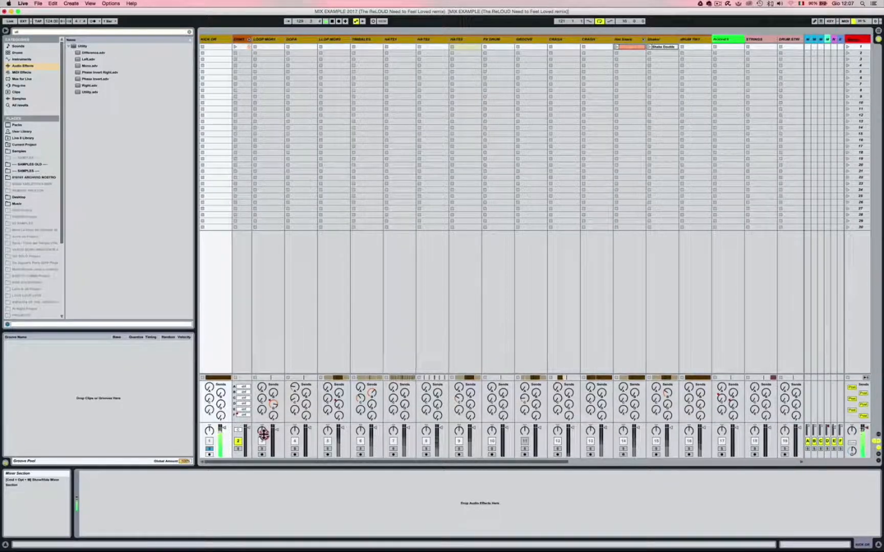
- Reset the kick track's peak level display and solo the BASS BUSS group
click(209, 365)
click(210, 365)
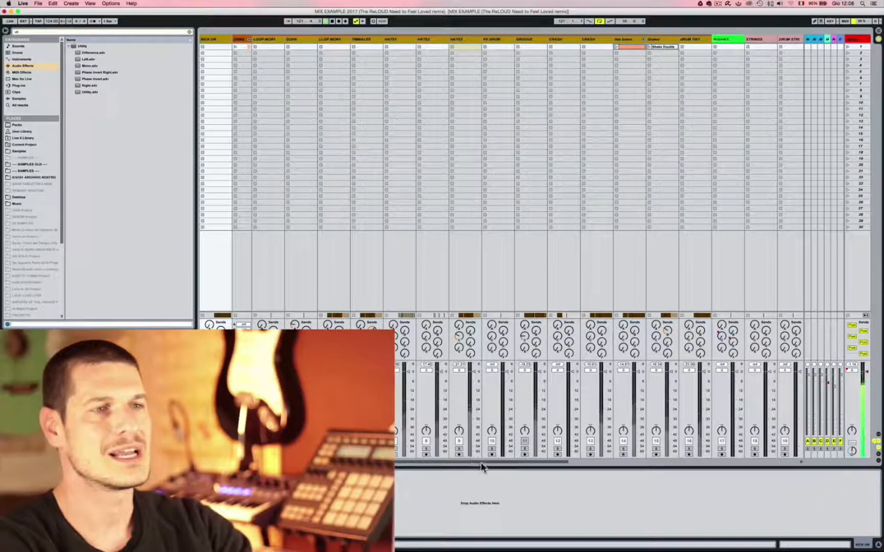
drag(480, 464, 684, 459)
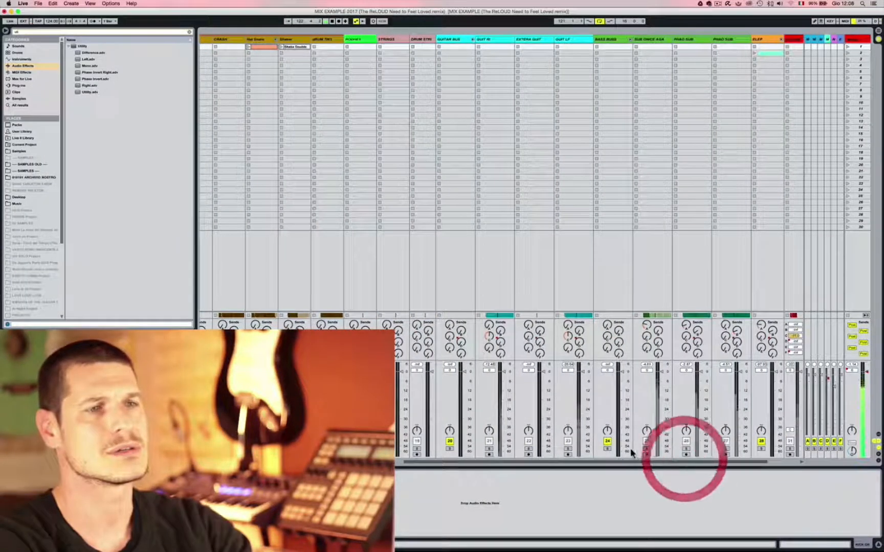
click(608, 449)
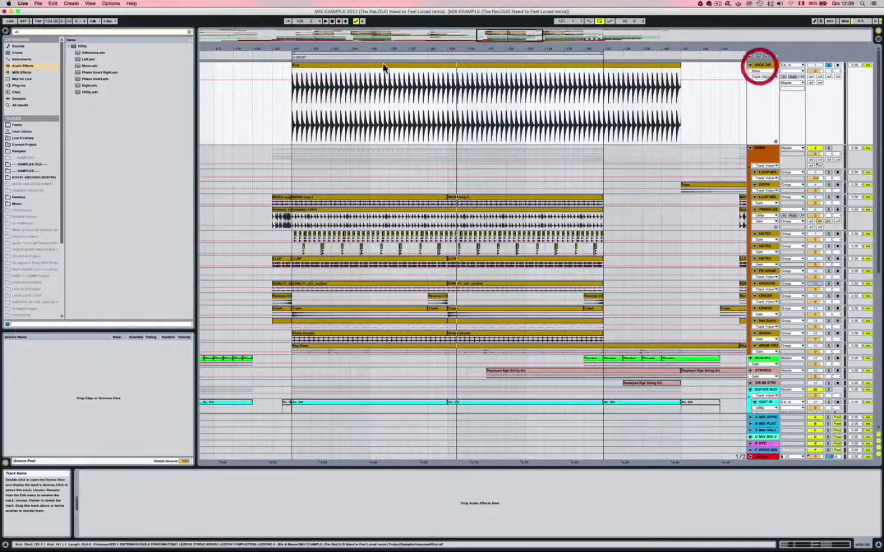
- Open the kick clip in the arrangement and adjust its clip gain
drag(336, 51, 361, 74)
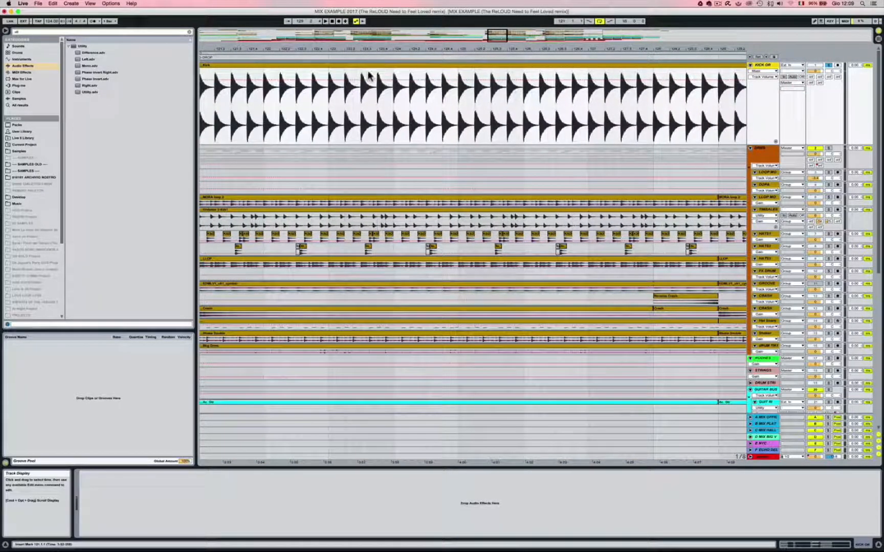
click(368, 76)
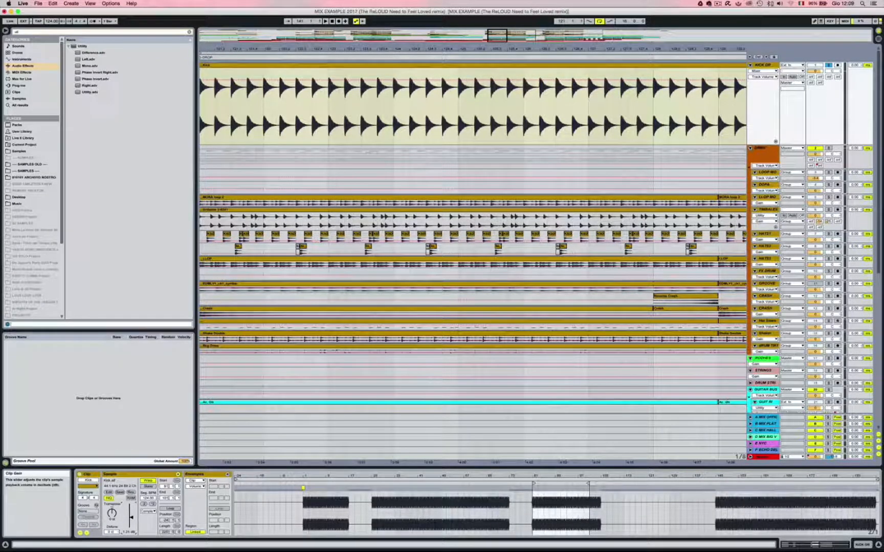
drag(132, 520, 130, 515)
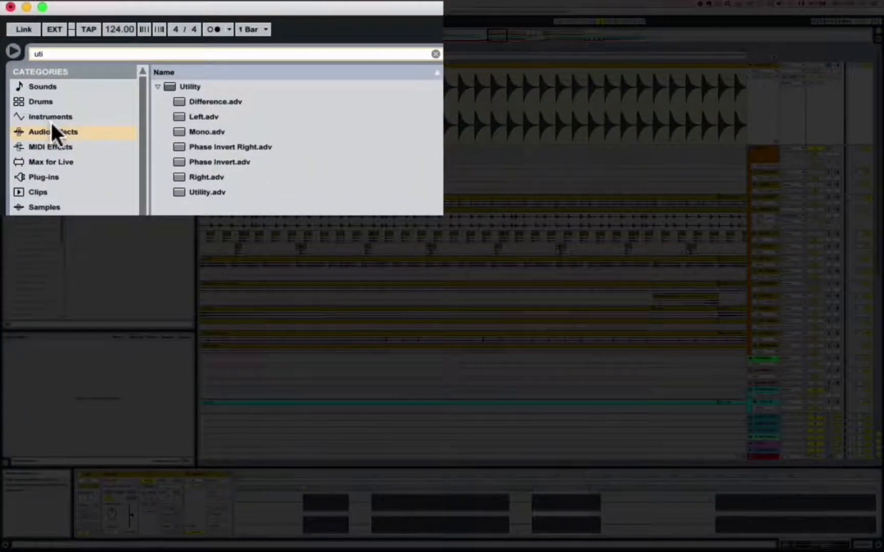
- Add a Utility effect to the kick track and reset the track's volume fader to 0 dB in the session mixer
drag(192, 82, 322, 105)
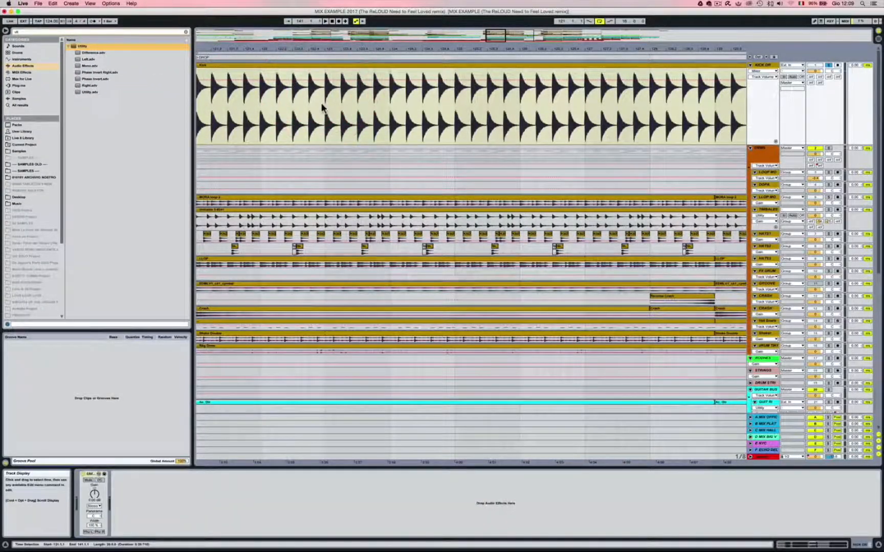
click(95, 497)
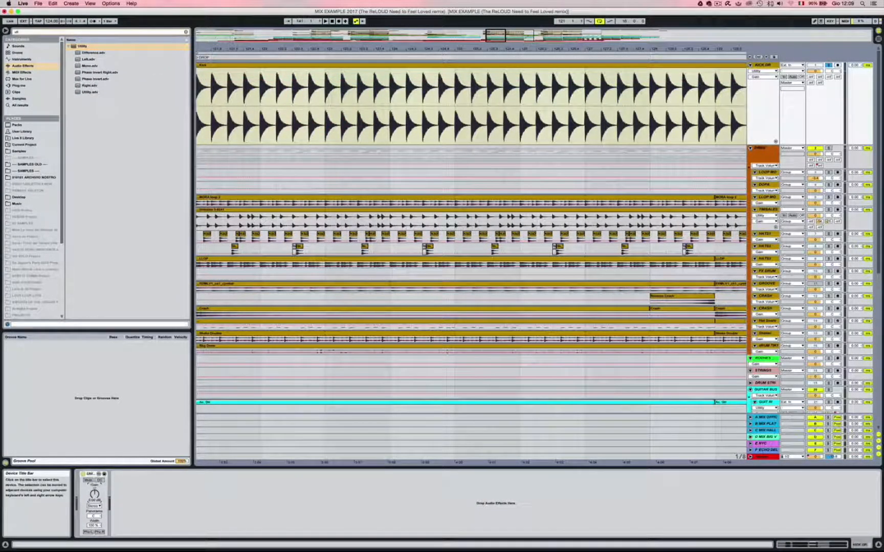
key(Tab)
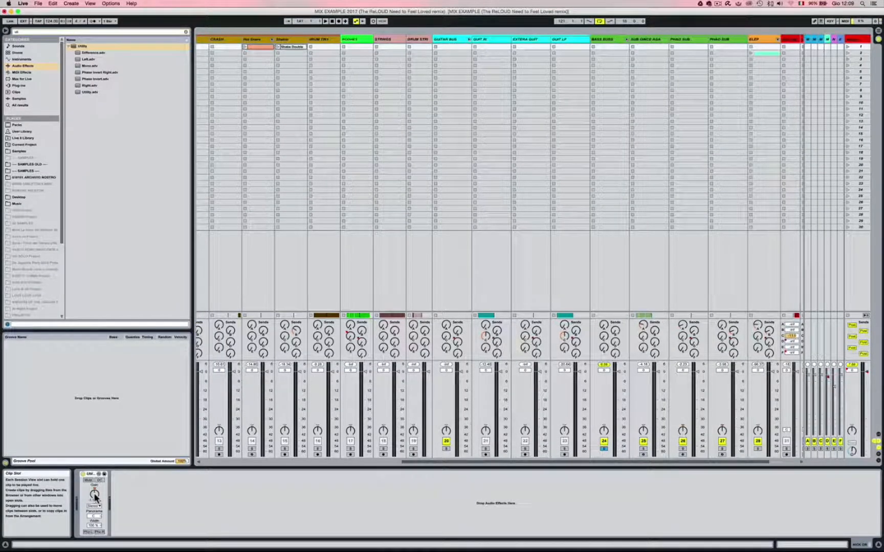
drag(415, 464, 198, 464)
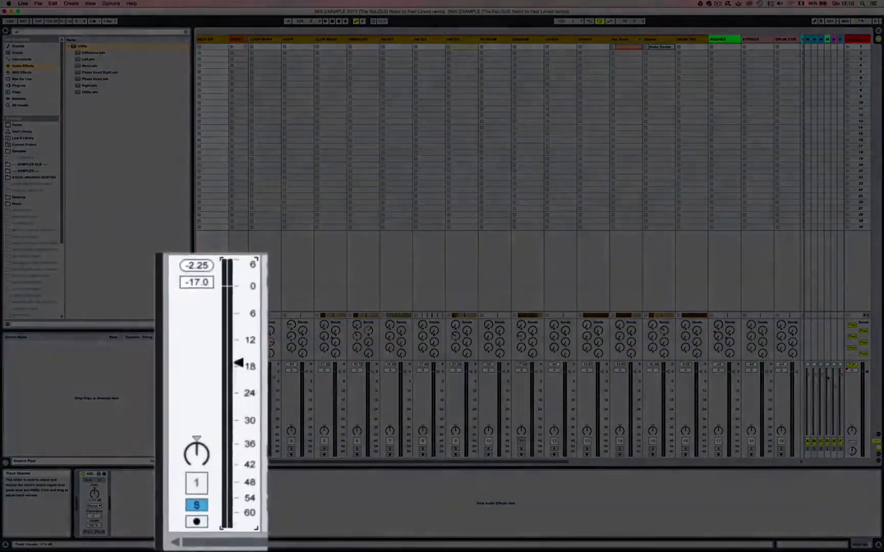
double_click(227, 384)
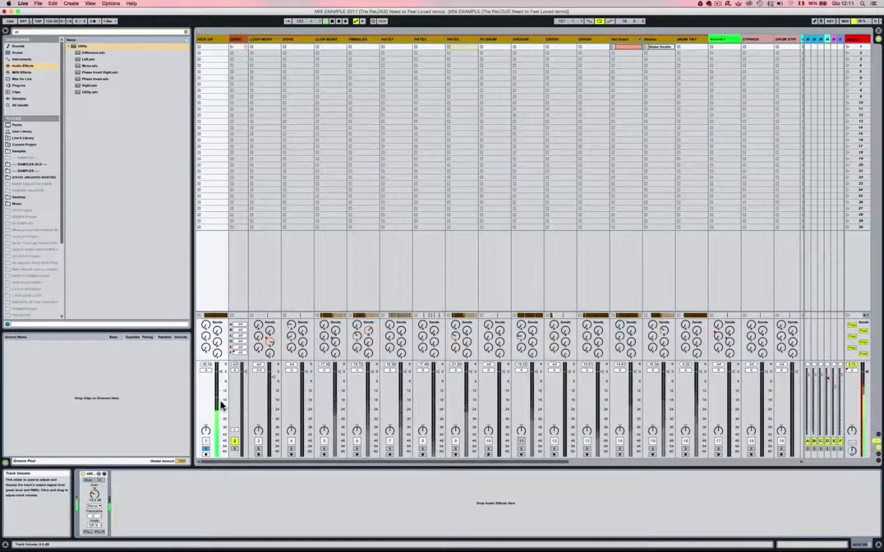
- Solo the BASS BUSS group and start playback to check its level
drag(479, 462, 662, 461)
click(630, 448)
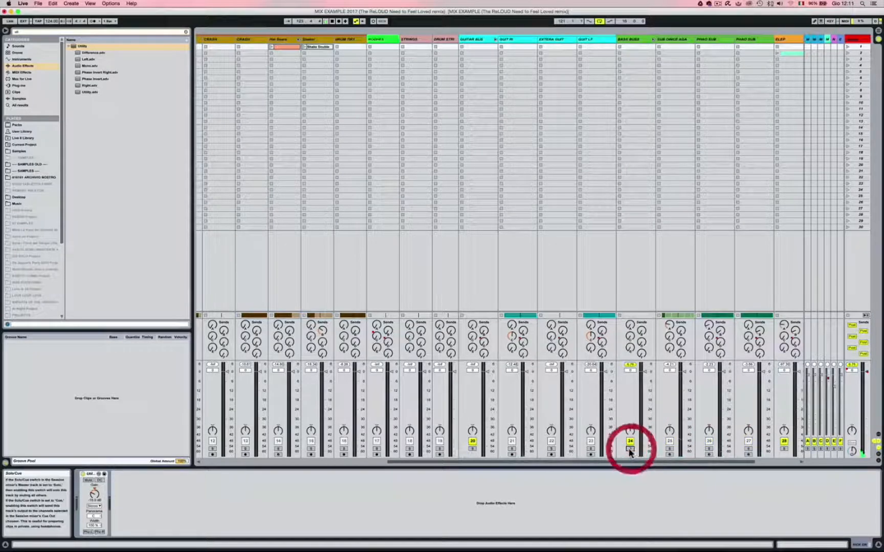
key(XF86AudioRaiseVolume)
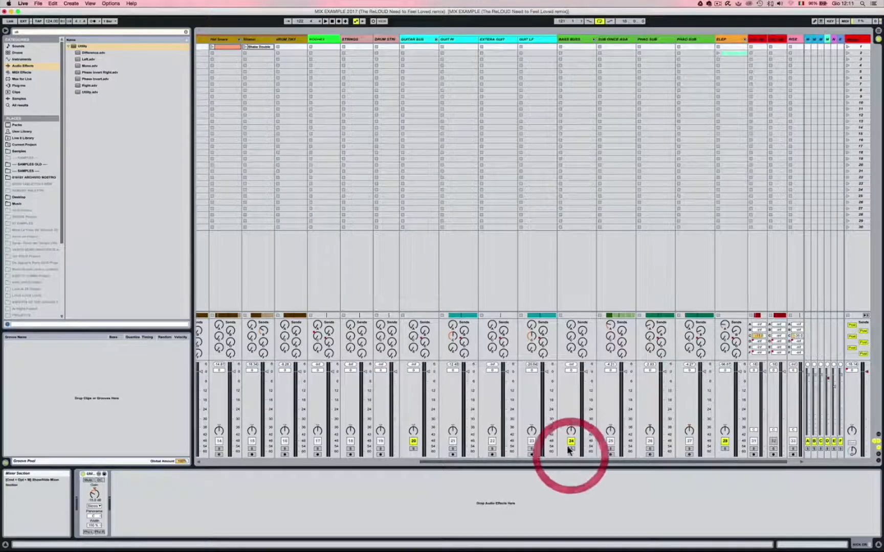
key(space)
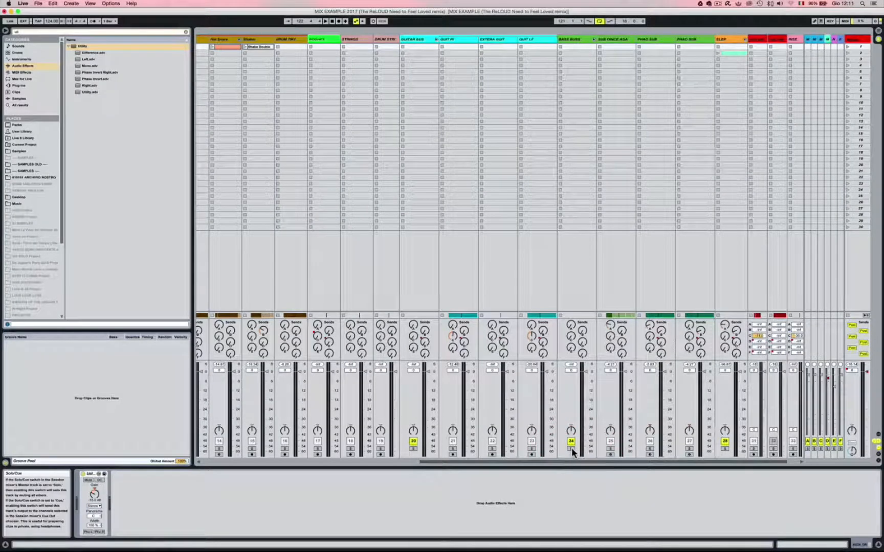
click(570, 448)
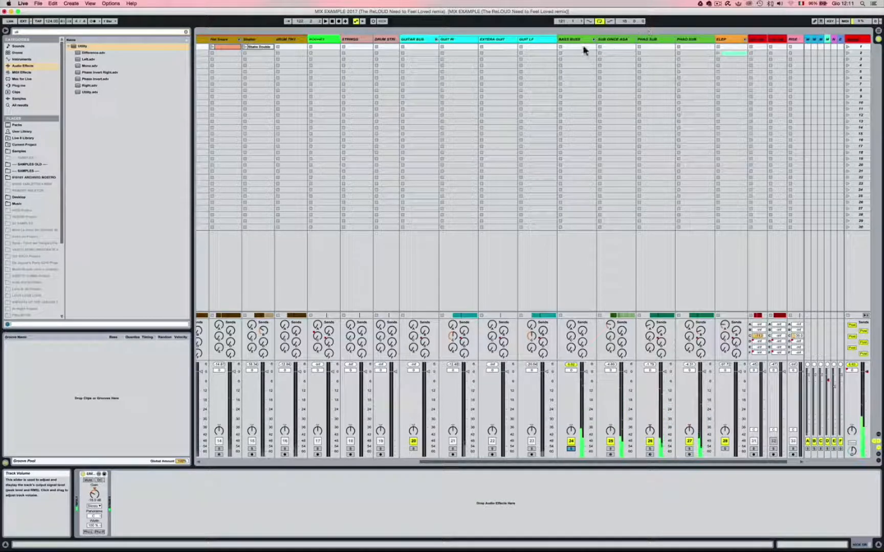
- Add a Utility effect after SubBoomBass on track 25, the first sub track in the BASS BUSS group
click(627, 39)
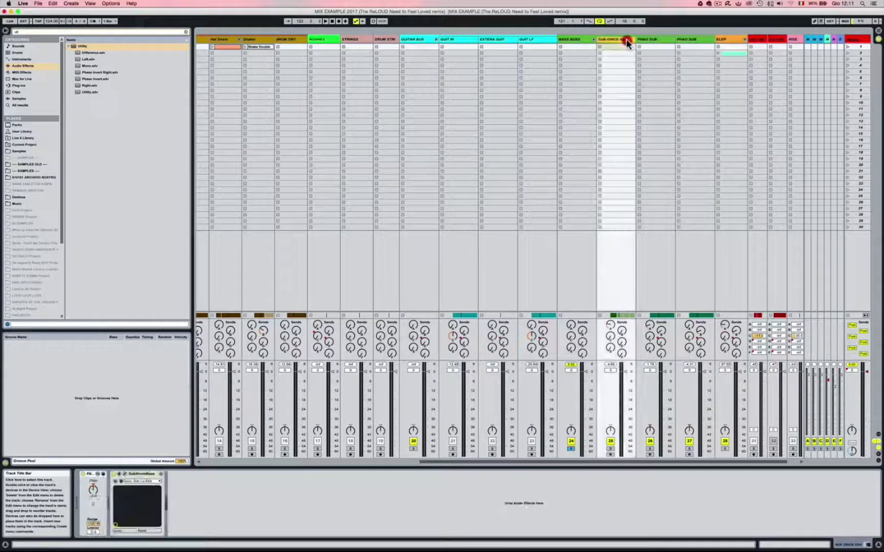
click(256, 449)
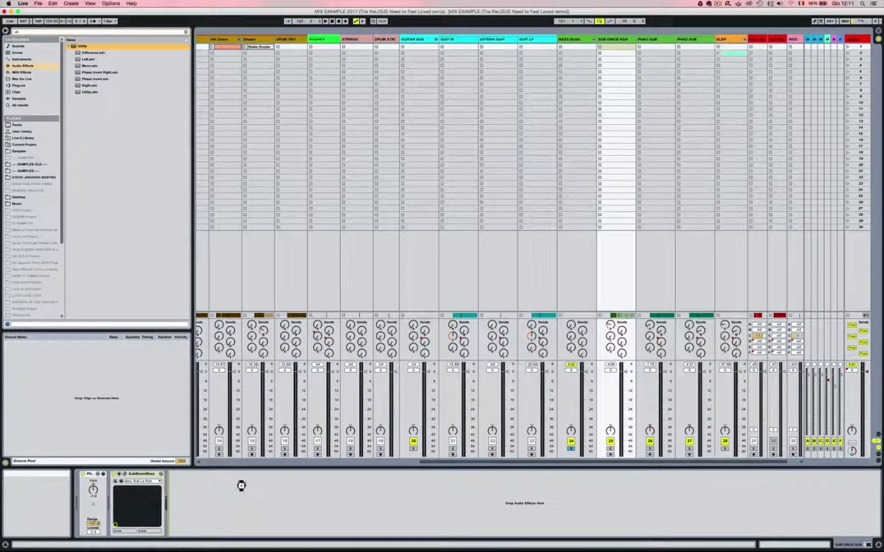
drag(241, 486, 241, 485)
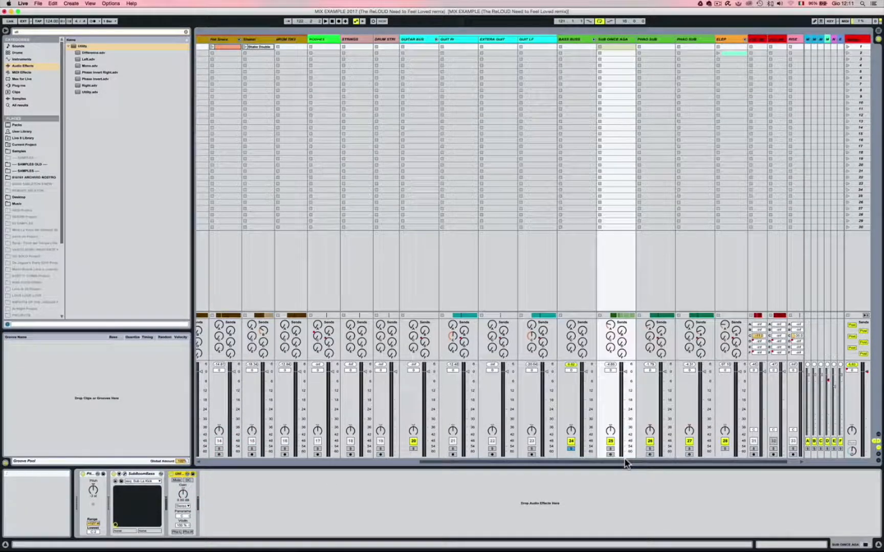
drag(489, 466, 528, 465)
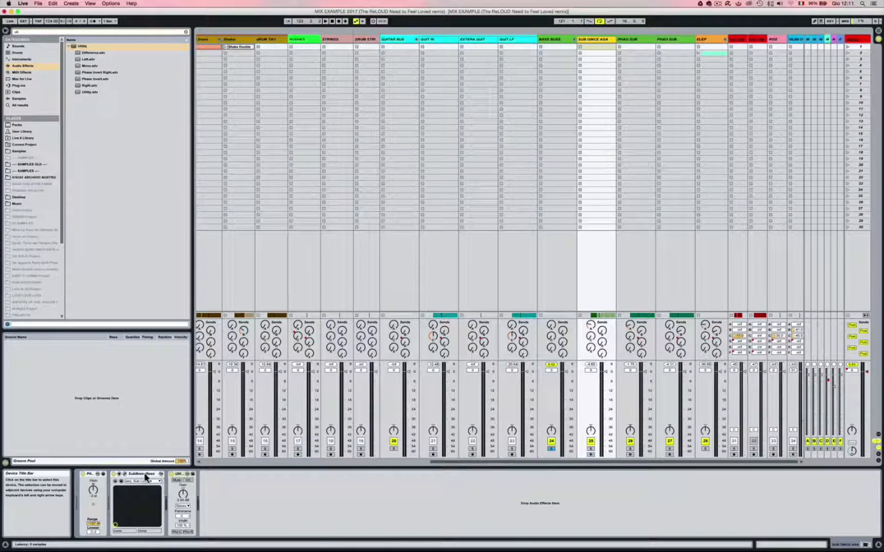
click(125, 475)
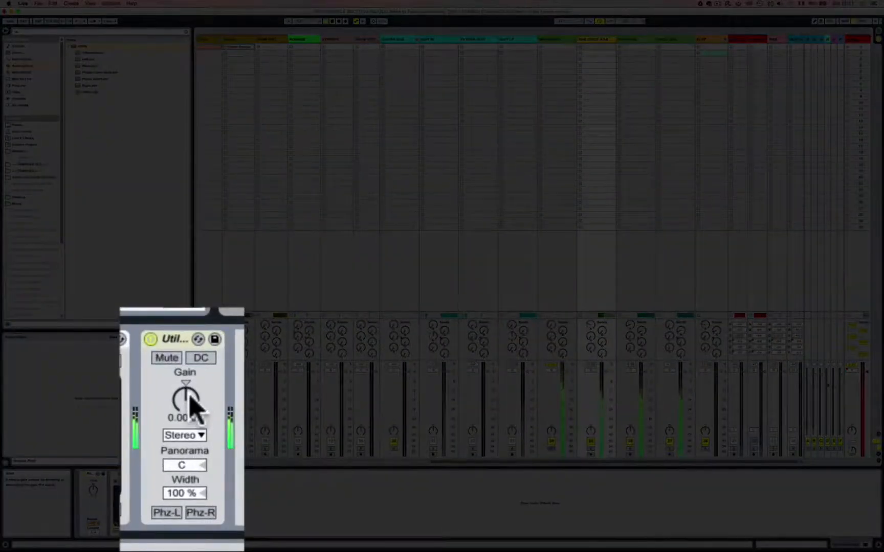
- Mute tracks 26 and 27 and lower the Utility gain on track 25 to -12.2 dB
drag(189, 419, 189, 444)
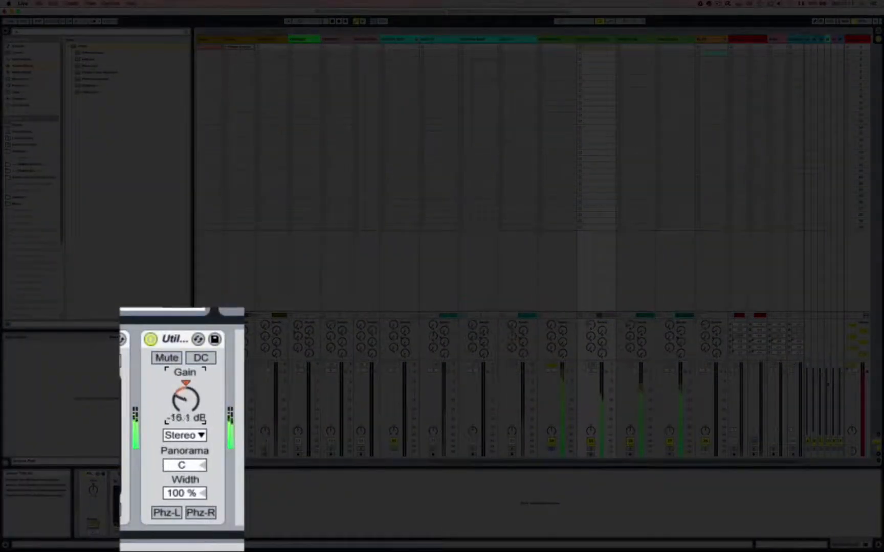
click(670, 440)
drag(181, 401, 181, 387)
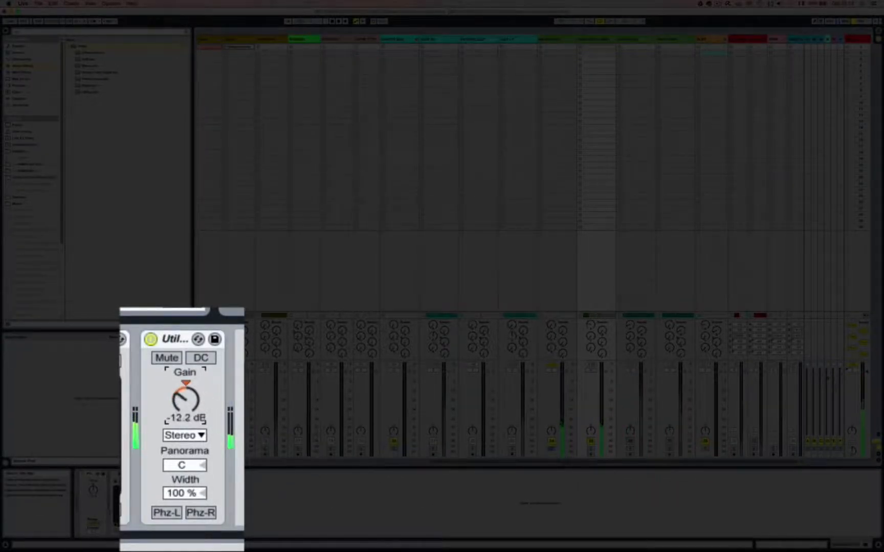
- Add a Utility effect to track 26, reactivate the track and lower the Utility's gain
drag(436, 462, 511, 462)
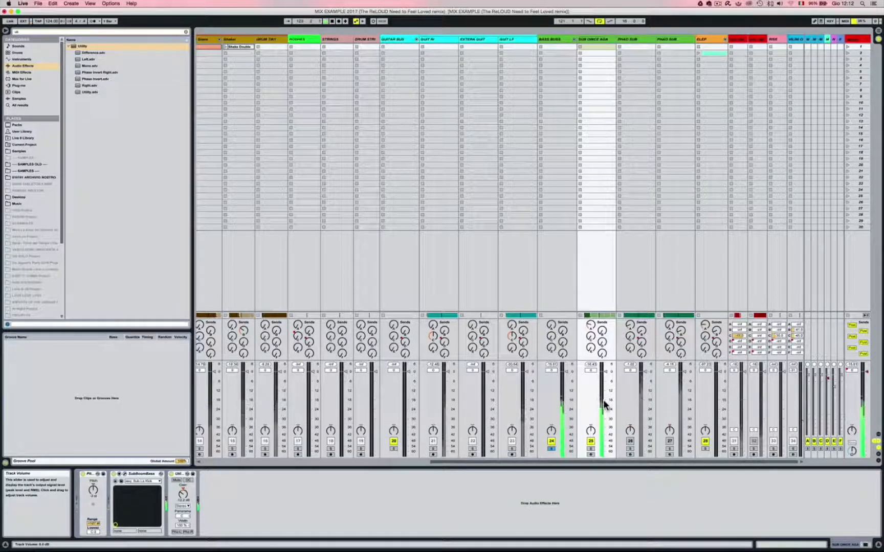
click(77, 46)
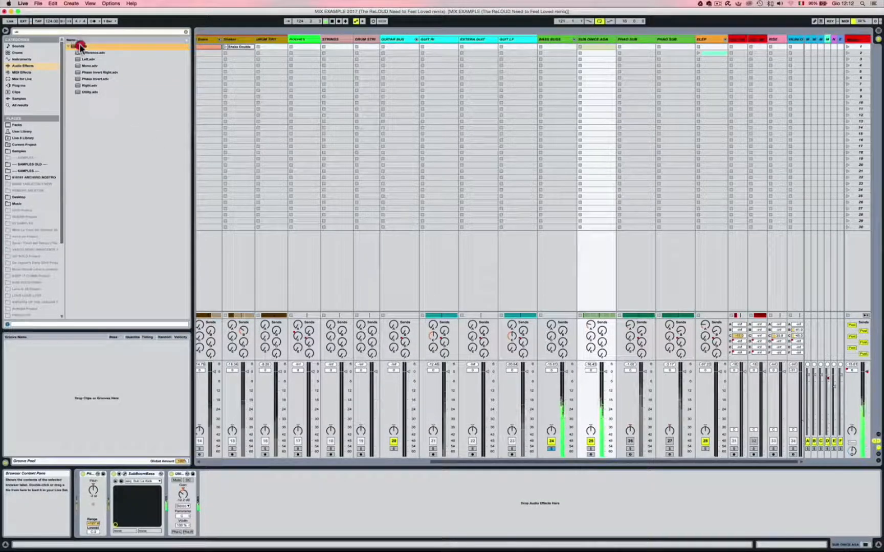
click(633, 414)
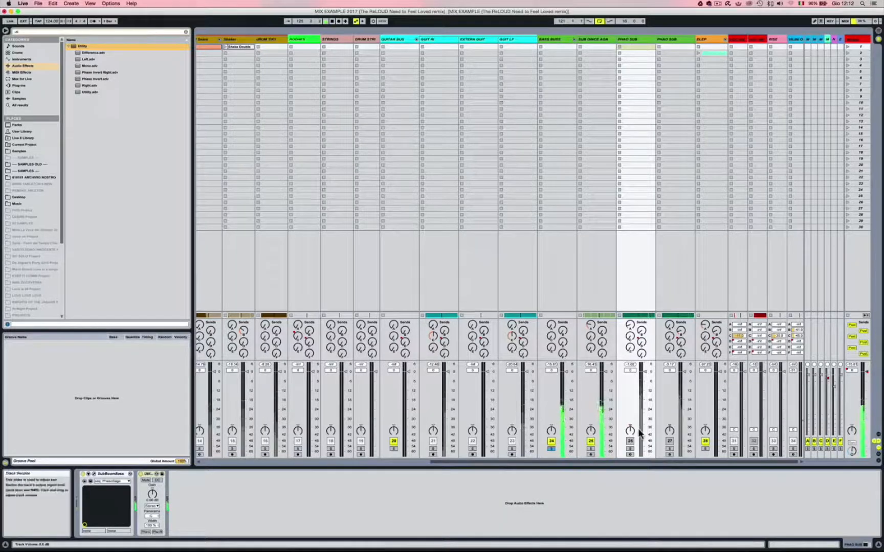
click(630, 441)
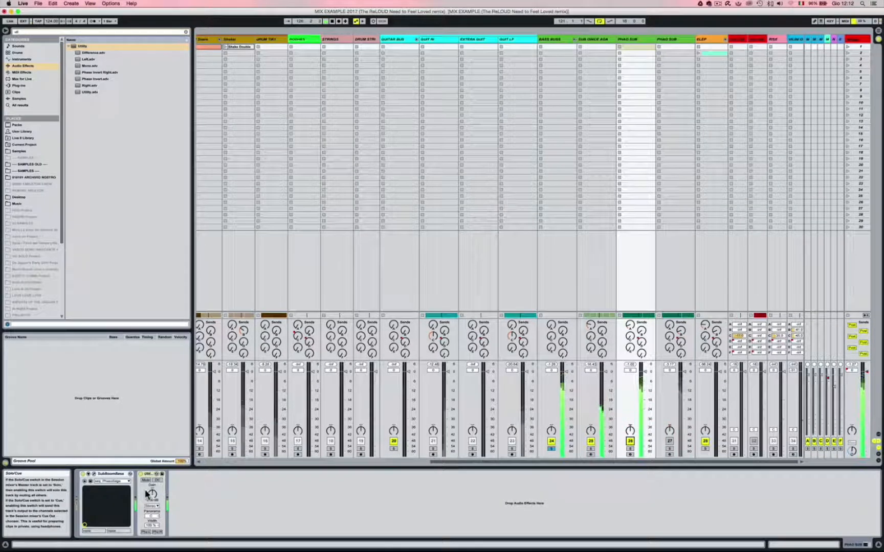
drag(152, 495, 152, 515)
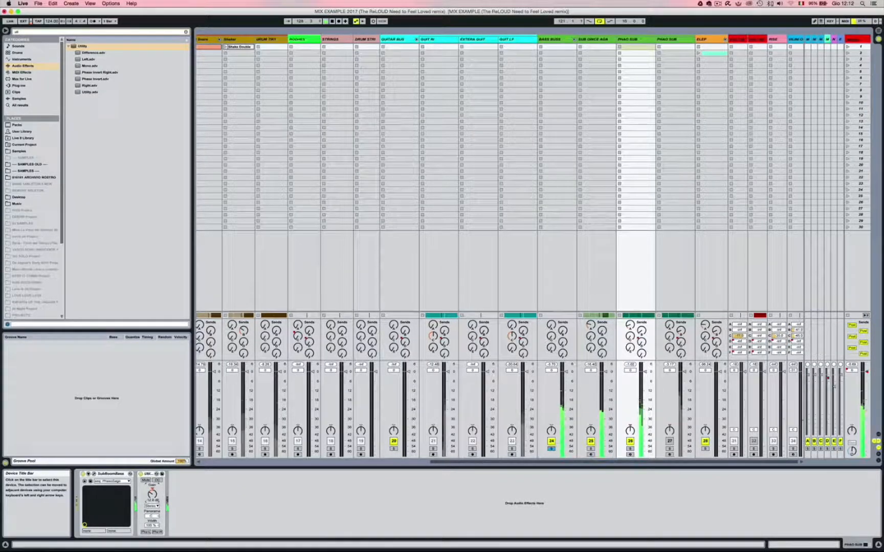
- Add a Utility effect to track 27 after SubBoomBass and reactivate the track
click(674, 40)
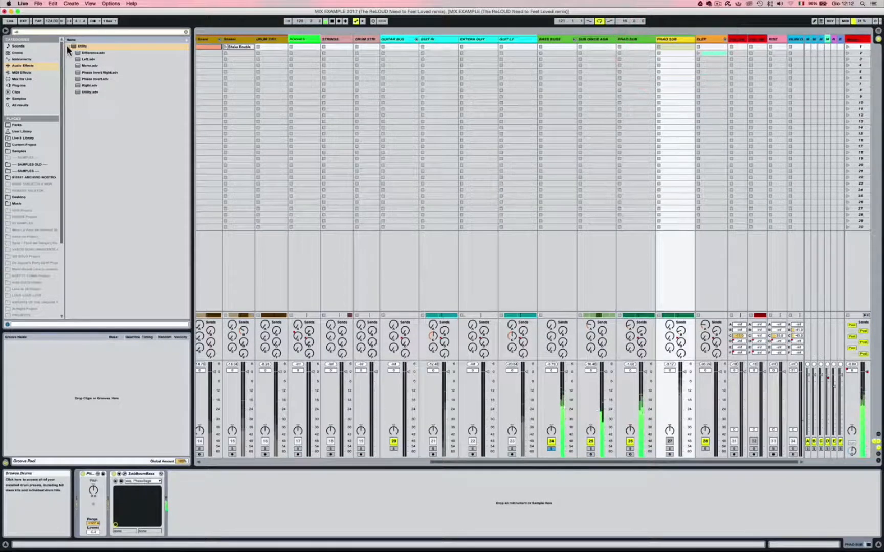
drag(76, 46, 482, 224)
drag(672, 413, 670, 410)
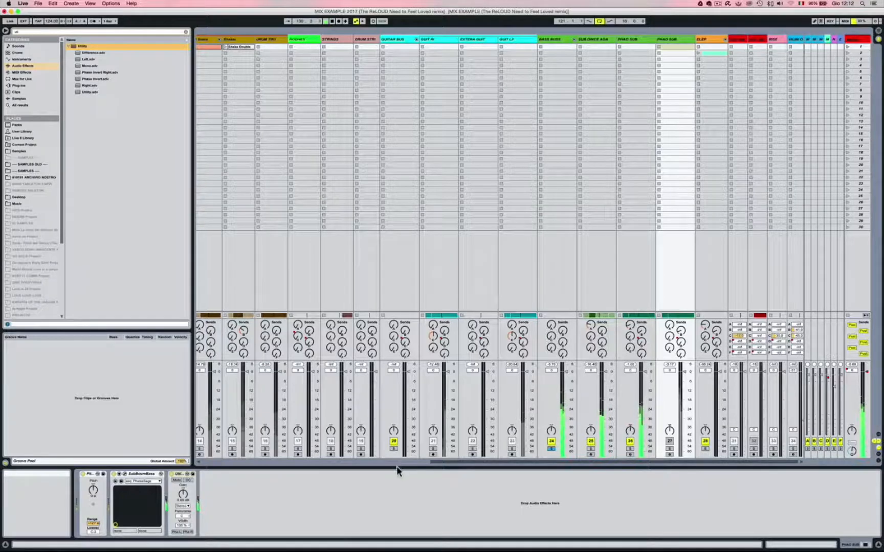
click(668, 440)
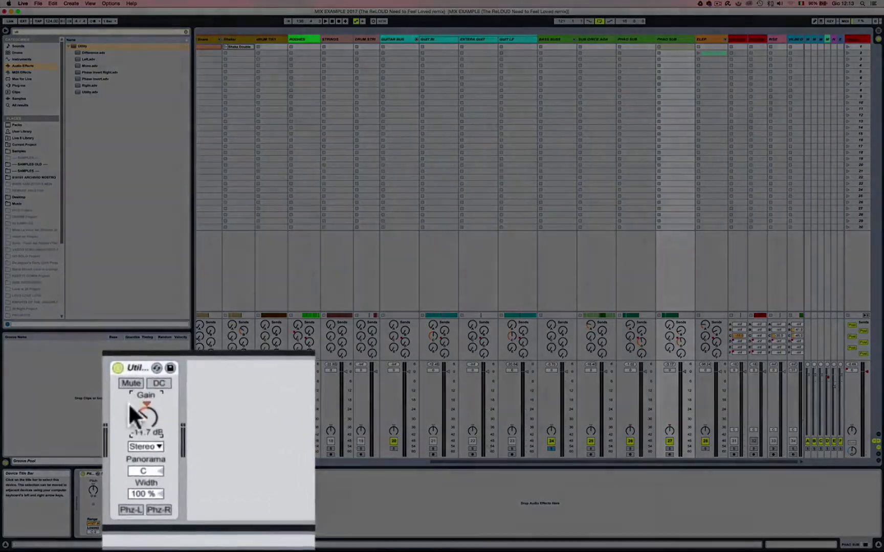
- Set the Utility gain on track 27 to -10.0 dB and open the device options containing Save as Default Preset
drag(128, 402, 128, 393)
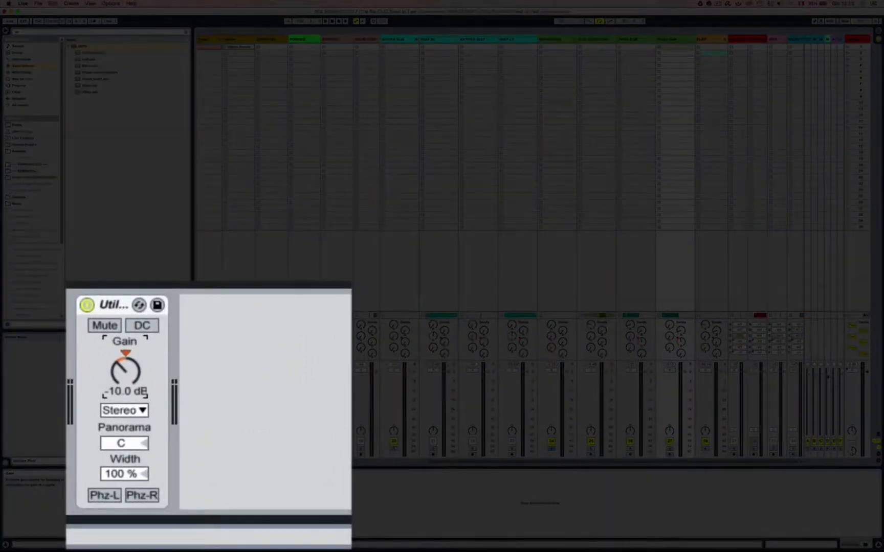
right_click(115, 307)
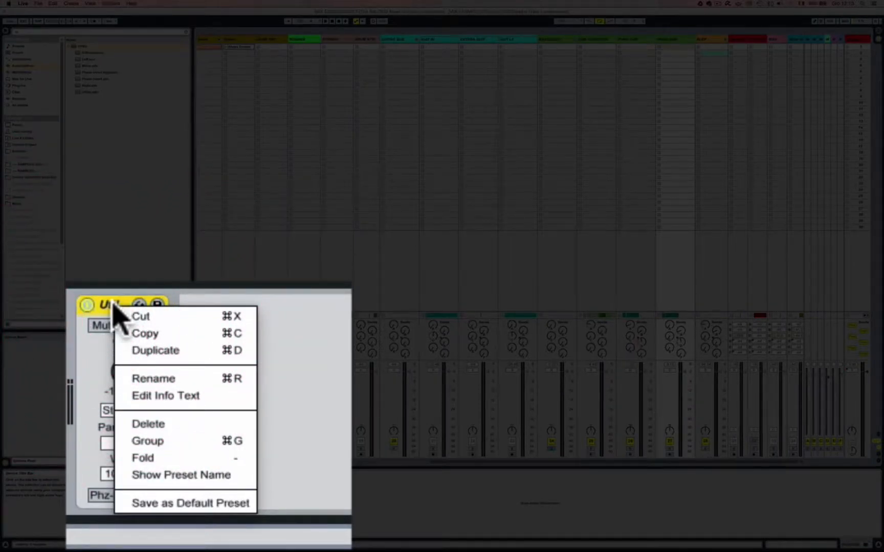